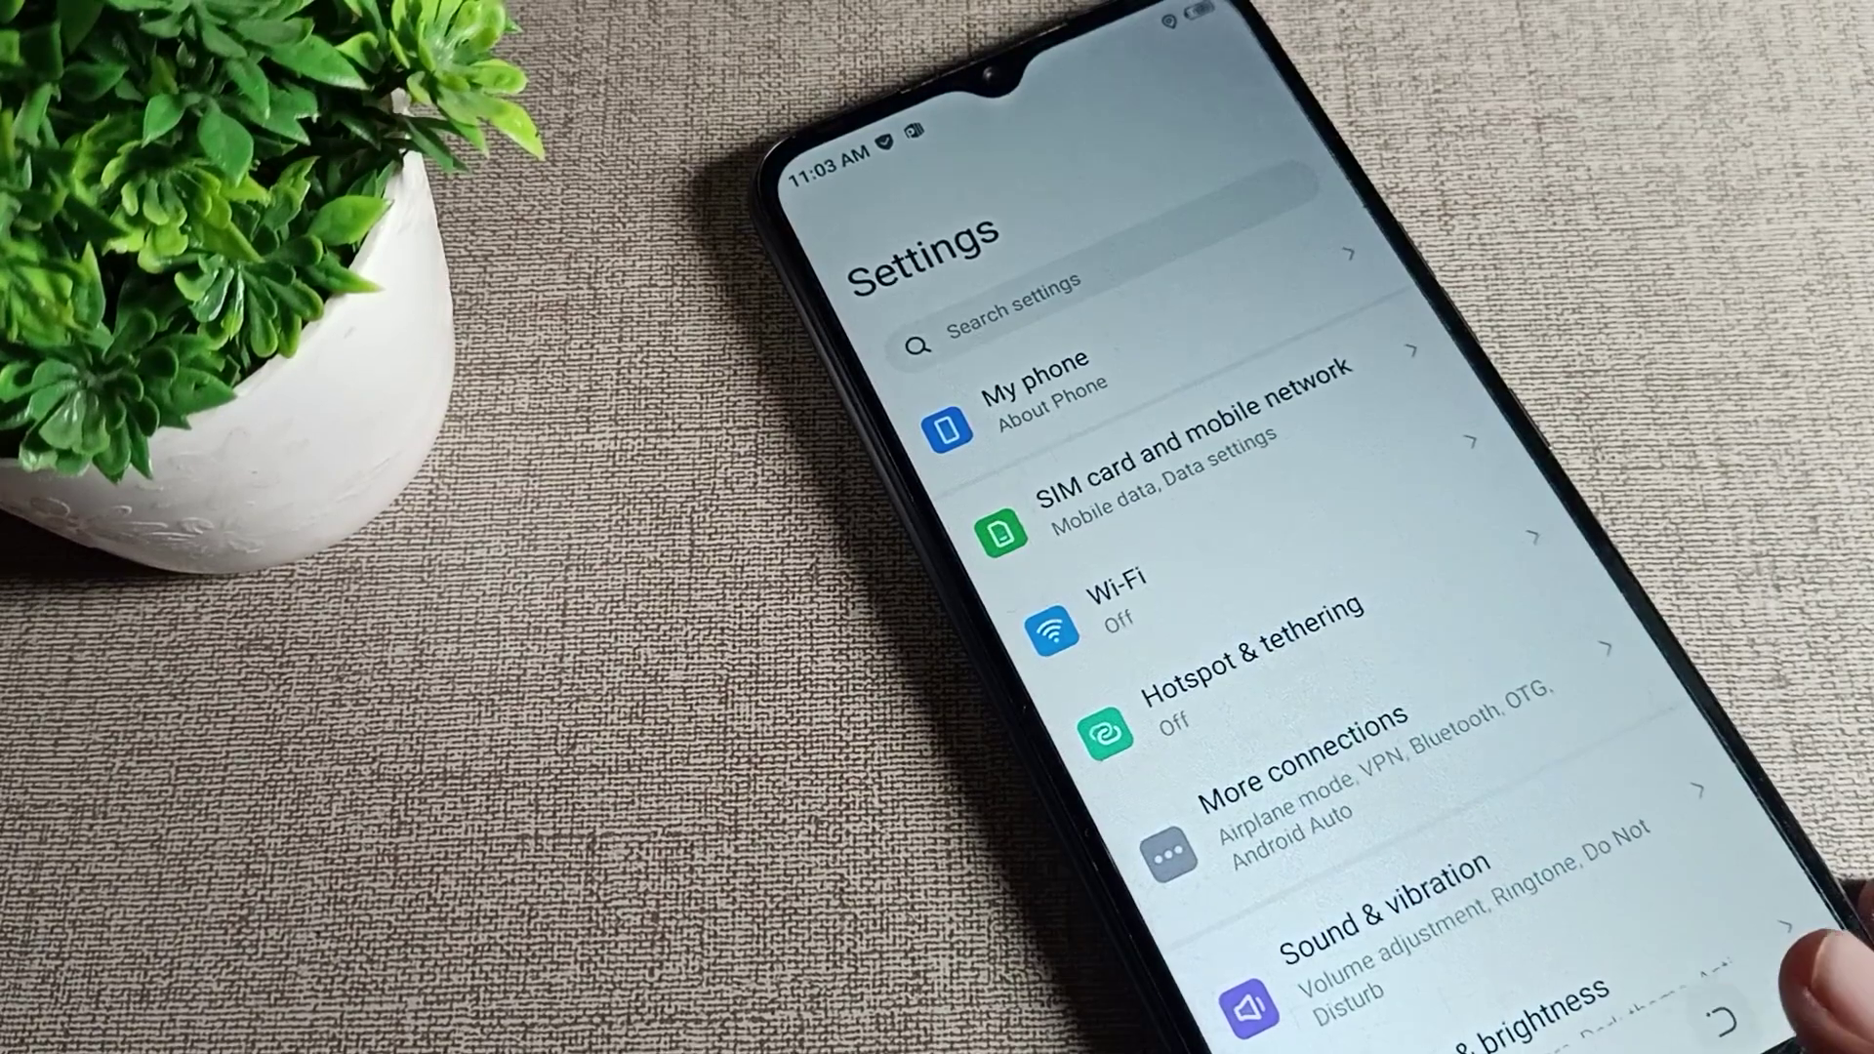
Step: Dismiss the Settings card from Recents and open the app drawer at the S section
{"action": "left_click", "coordinate": [1817, 966]}
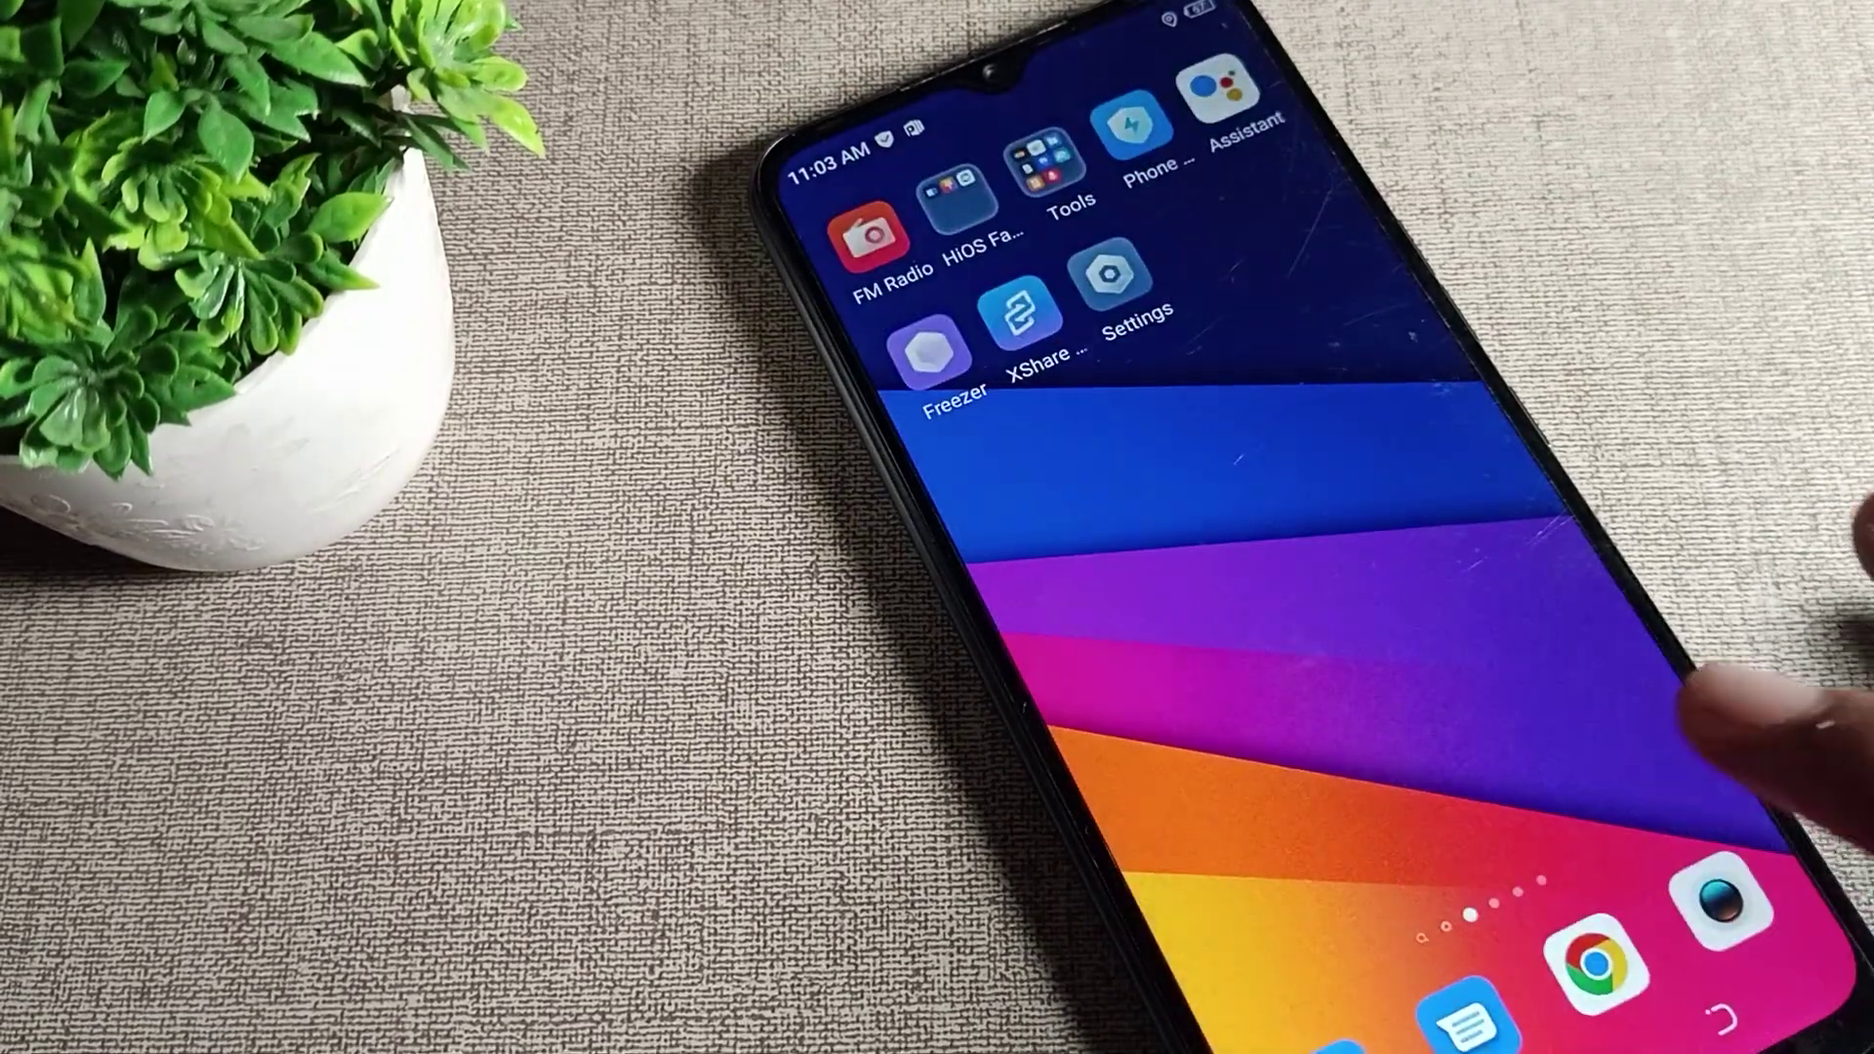
{"action": "left_click", "coordinate": [1757, 960]}
{"action": "left_click_drag", "start_coordinate": [1508, 615], "coordinate": [1319, 176]}
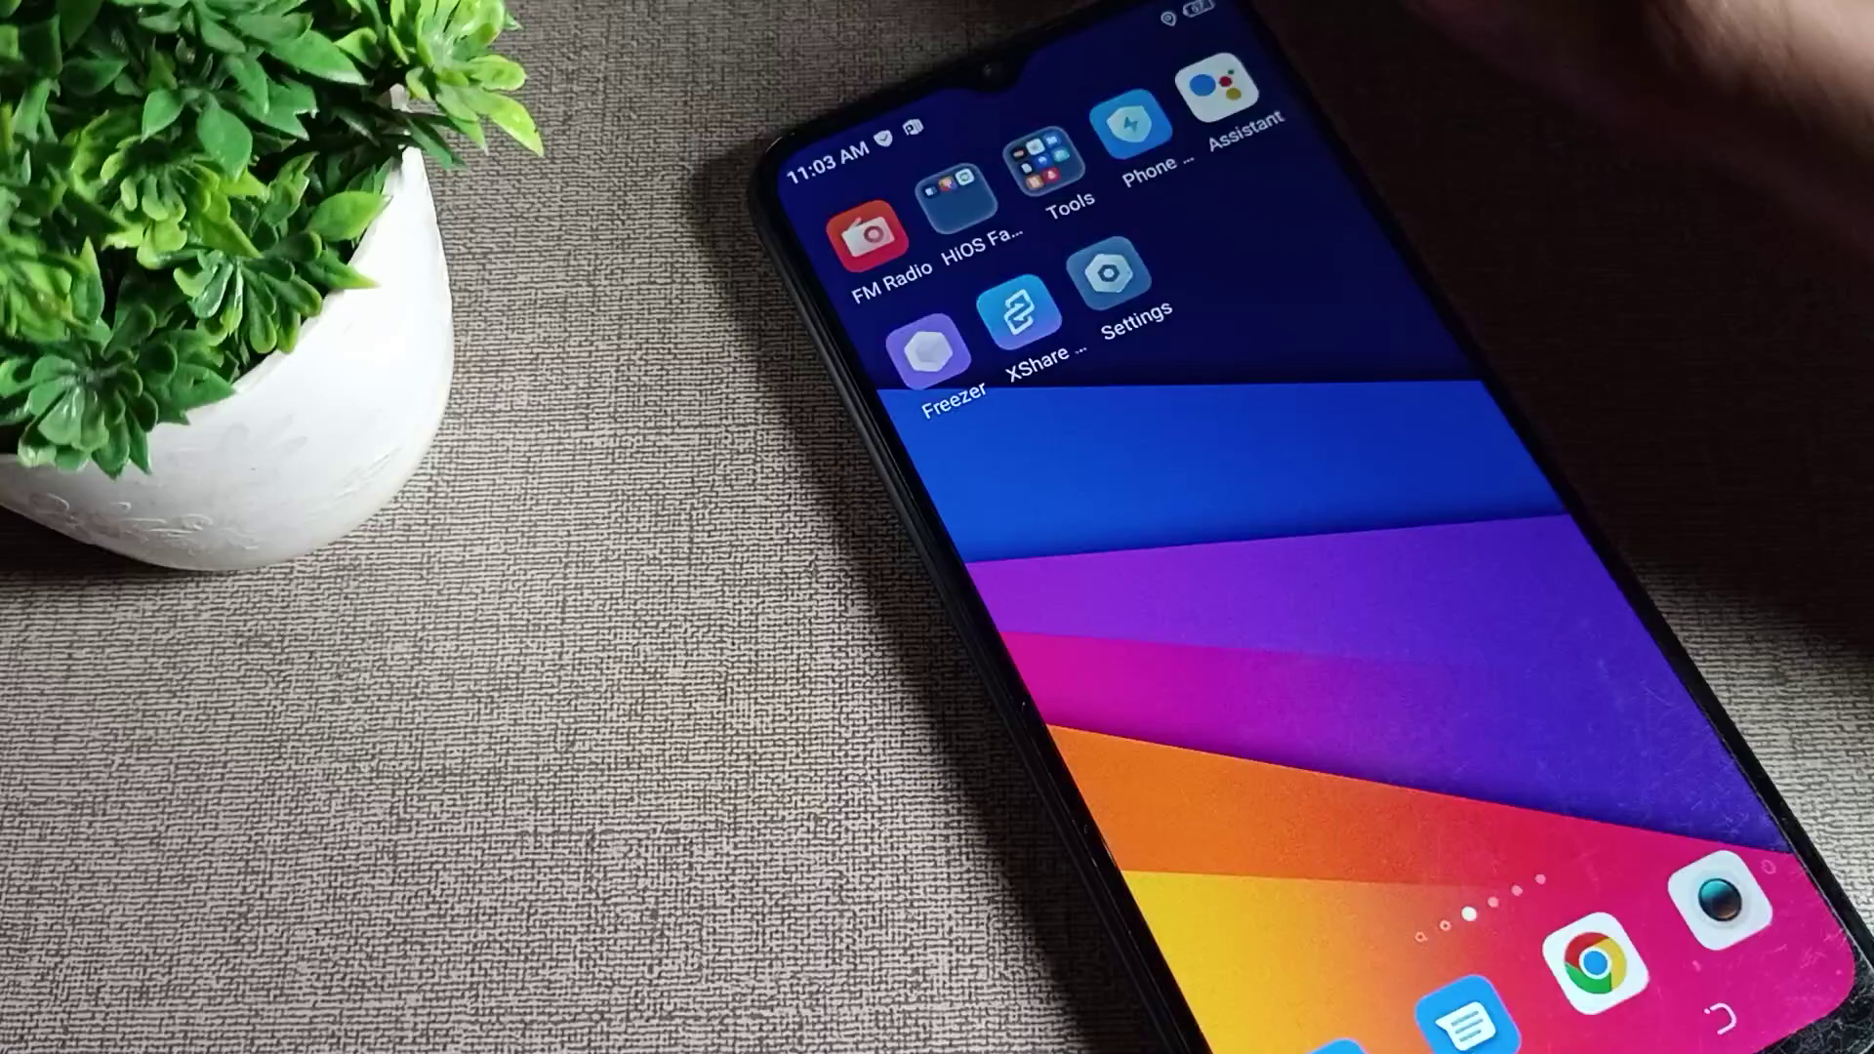
{"action": "left_click_drag", "start_coordinate": [1129, 335], "coordinate": [951, 425]}
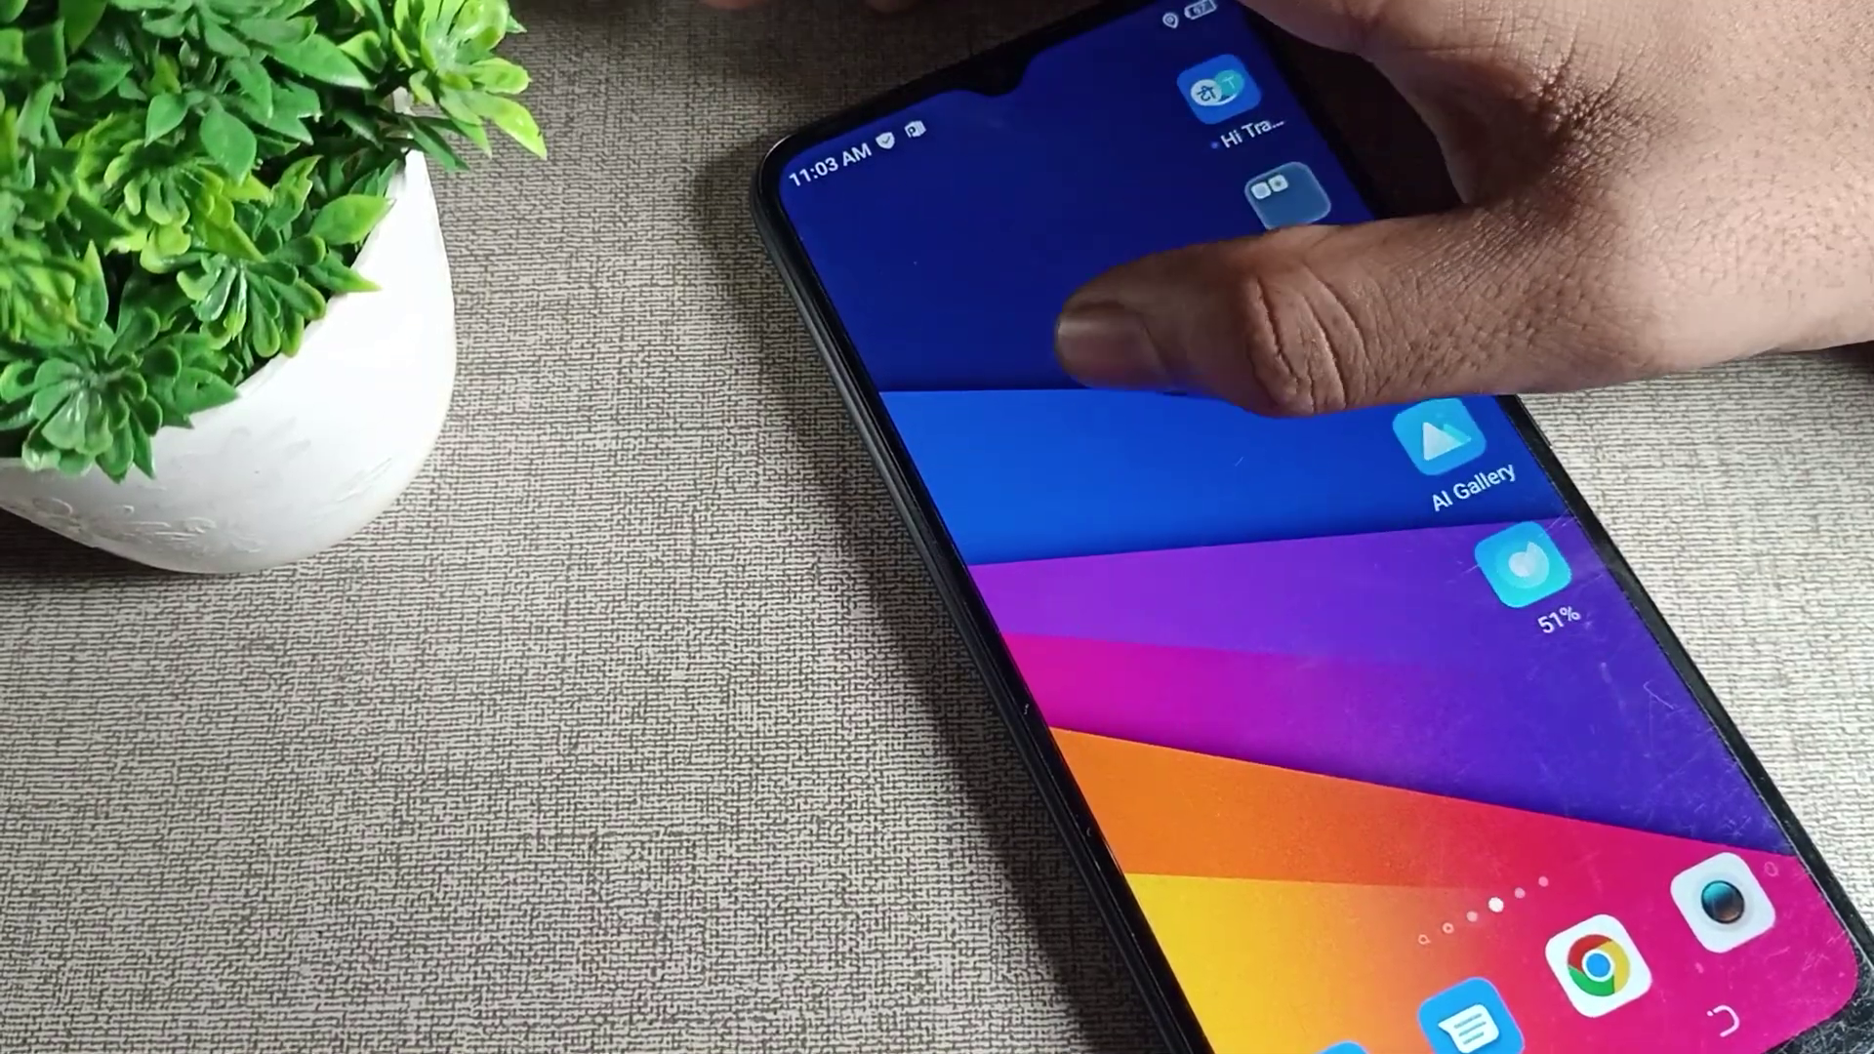
{"action": "mouse_move", "coordinate": [1083, 338]}
{"action": "left_mouse_down"}
{"action": "mouse_move", "coordinate": [1171, 483]}
{"action": "mouse_move", "coordinate": [1109, 191]}
{"action": "left_mouse_up"}
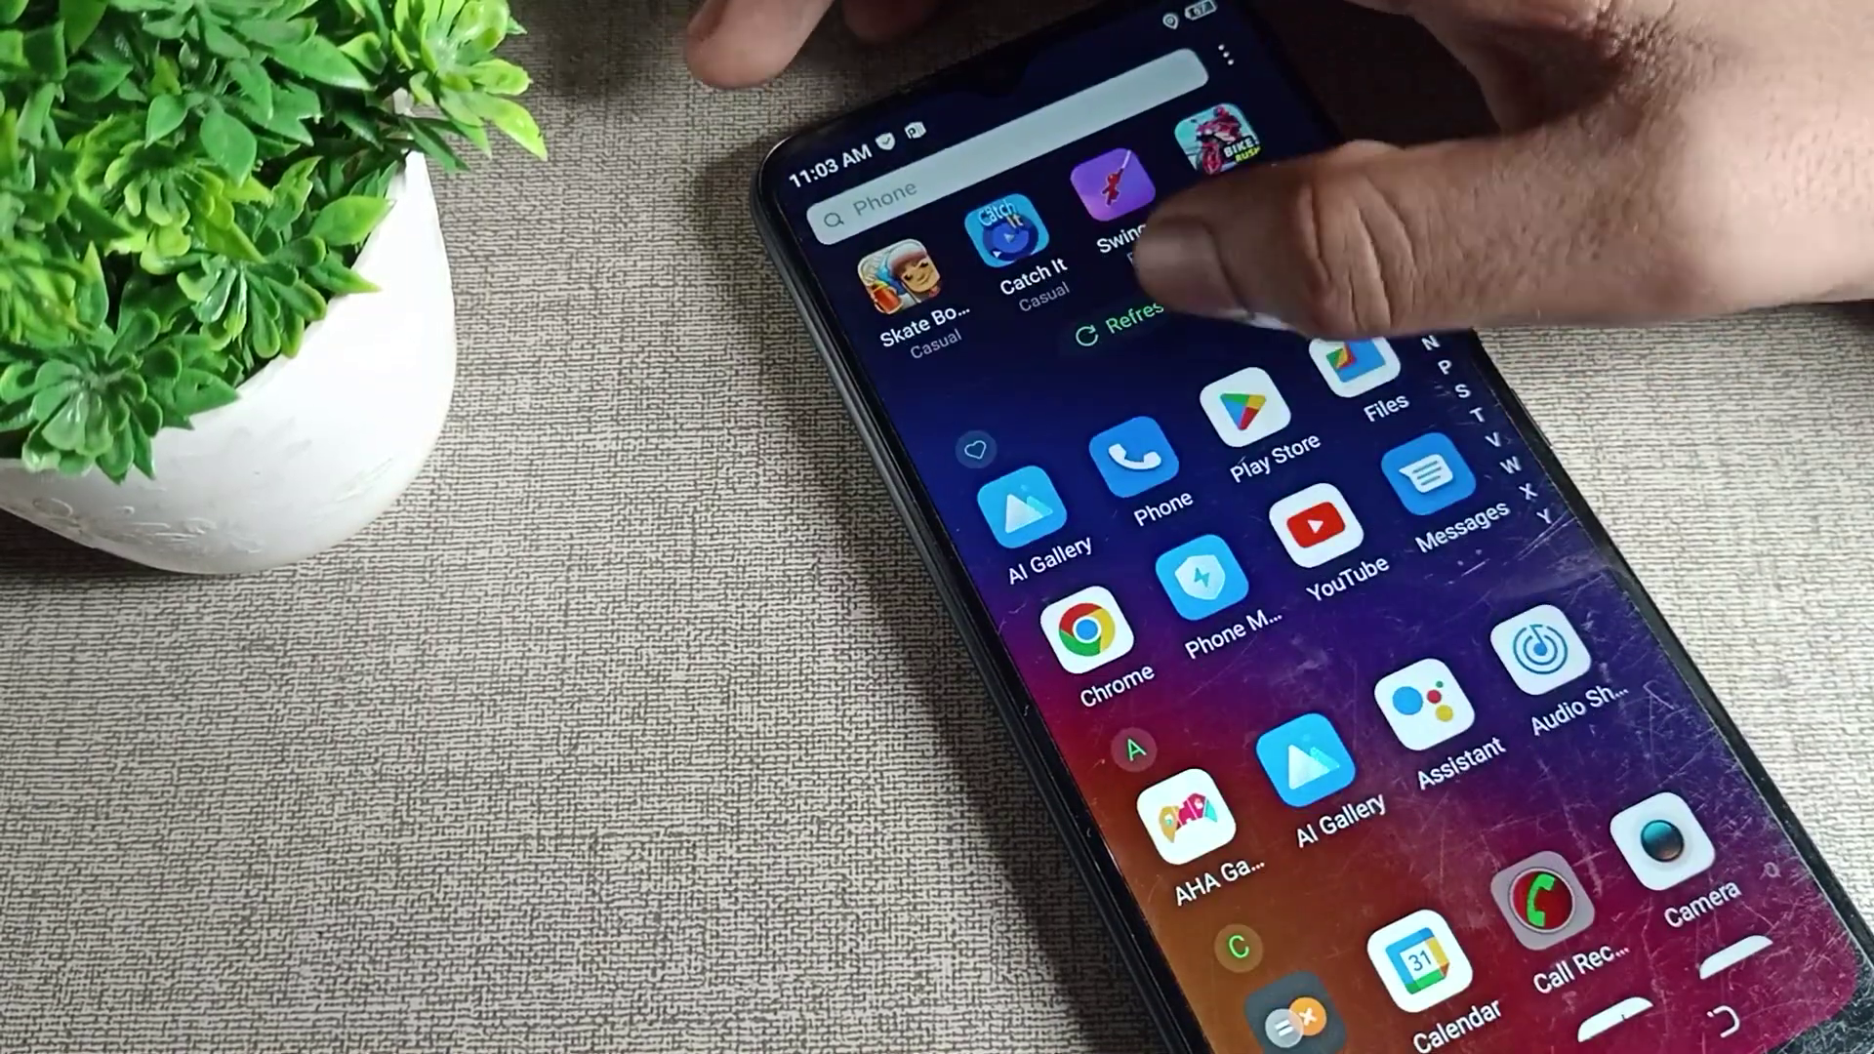
{"action": "scroll", "coordinate": [1244, 587], "scroll_direction": "down", "scroll_amount": 10}
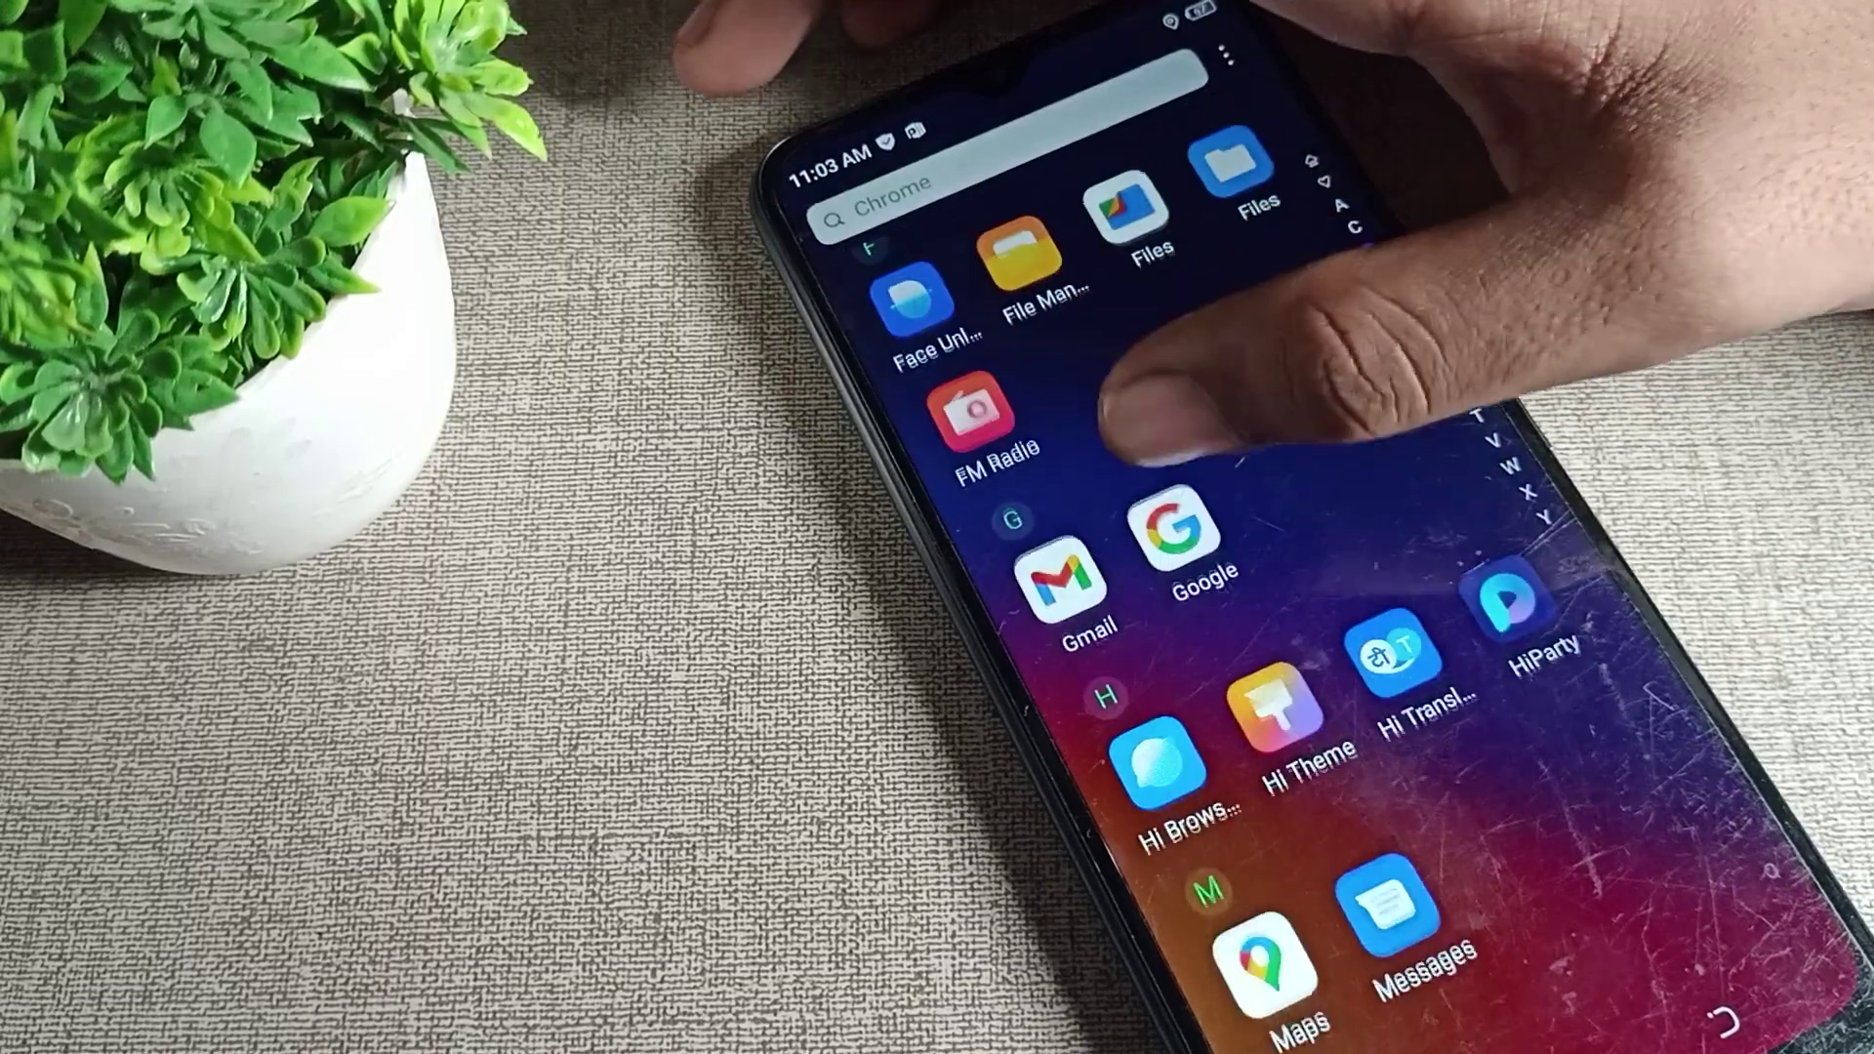
{"action": "scroll", "coordinate": [1244, 586], "scroll_direction": "down", "scroll_amount": 3}
{"action": "scroll", "coordinate": [1245, 585], "scroll_direction": "down", "scroll_amount": 3}
{"action": "scroll", "coordinate": [1245, 587], "scroll_direction": "down", "scroll_amount": 3}
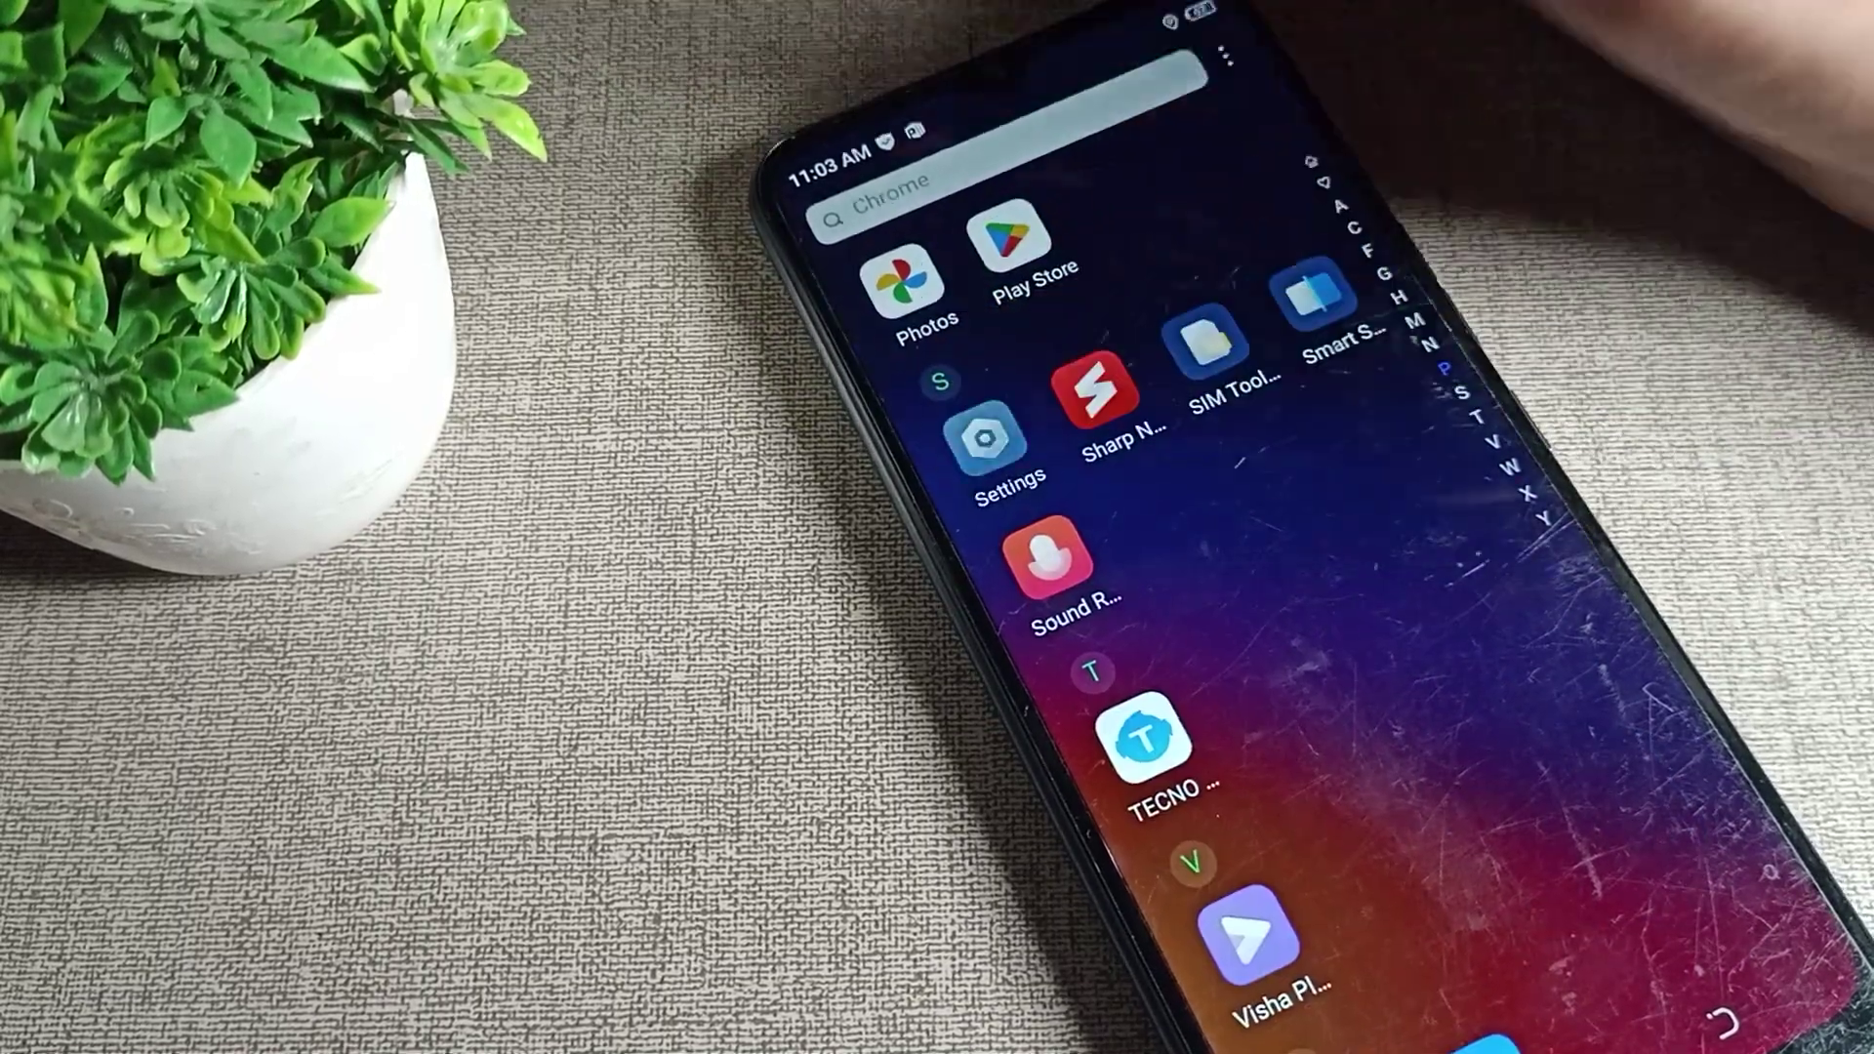
Step: Launch Settings from the app drawer and go to its Security page
{"action": "left_click", "coordinate": [985, 440]}
{"action": "scroll", "coordinate": [1347, 440], "scroll_direction": "down", "scroll_amount": 2}
{"action": "scroll", "coordinate": [1317, 410], "scroll_direction": "down", "scroll_amount": 2}
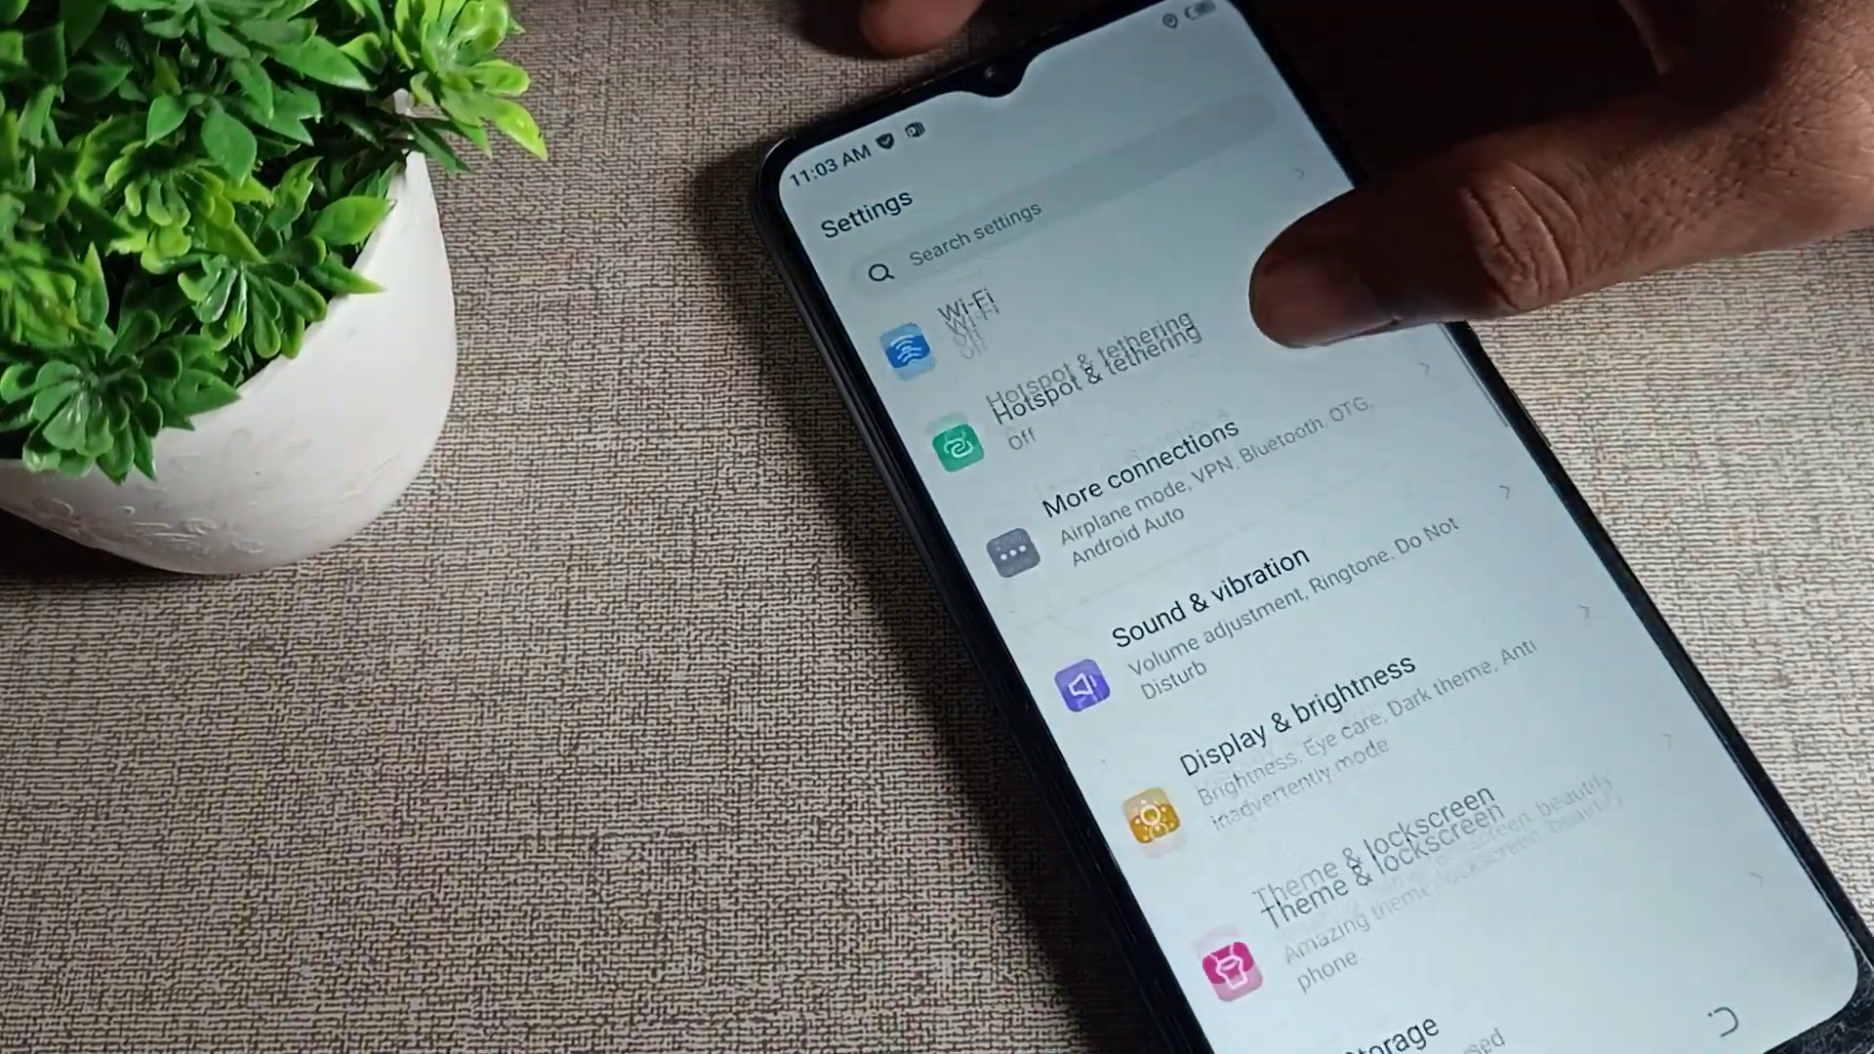
{"action": "scroll", "coordinate": [1318, 586], "scroll_direction": "down", "scroll_amount": 3}
{"action": "scroll", "coordinate": [1319, 586], "scroll_direction": "down", "scroll_amount": 3}
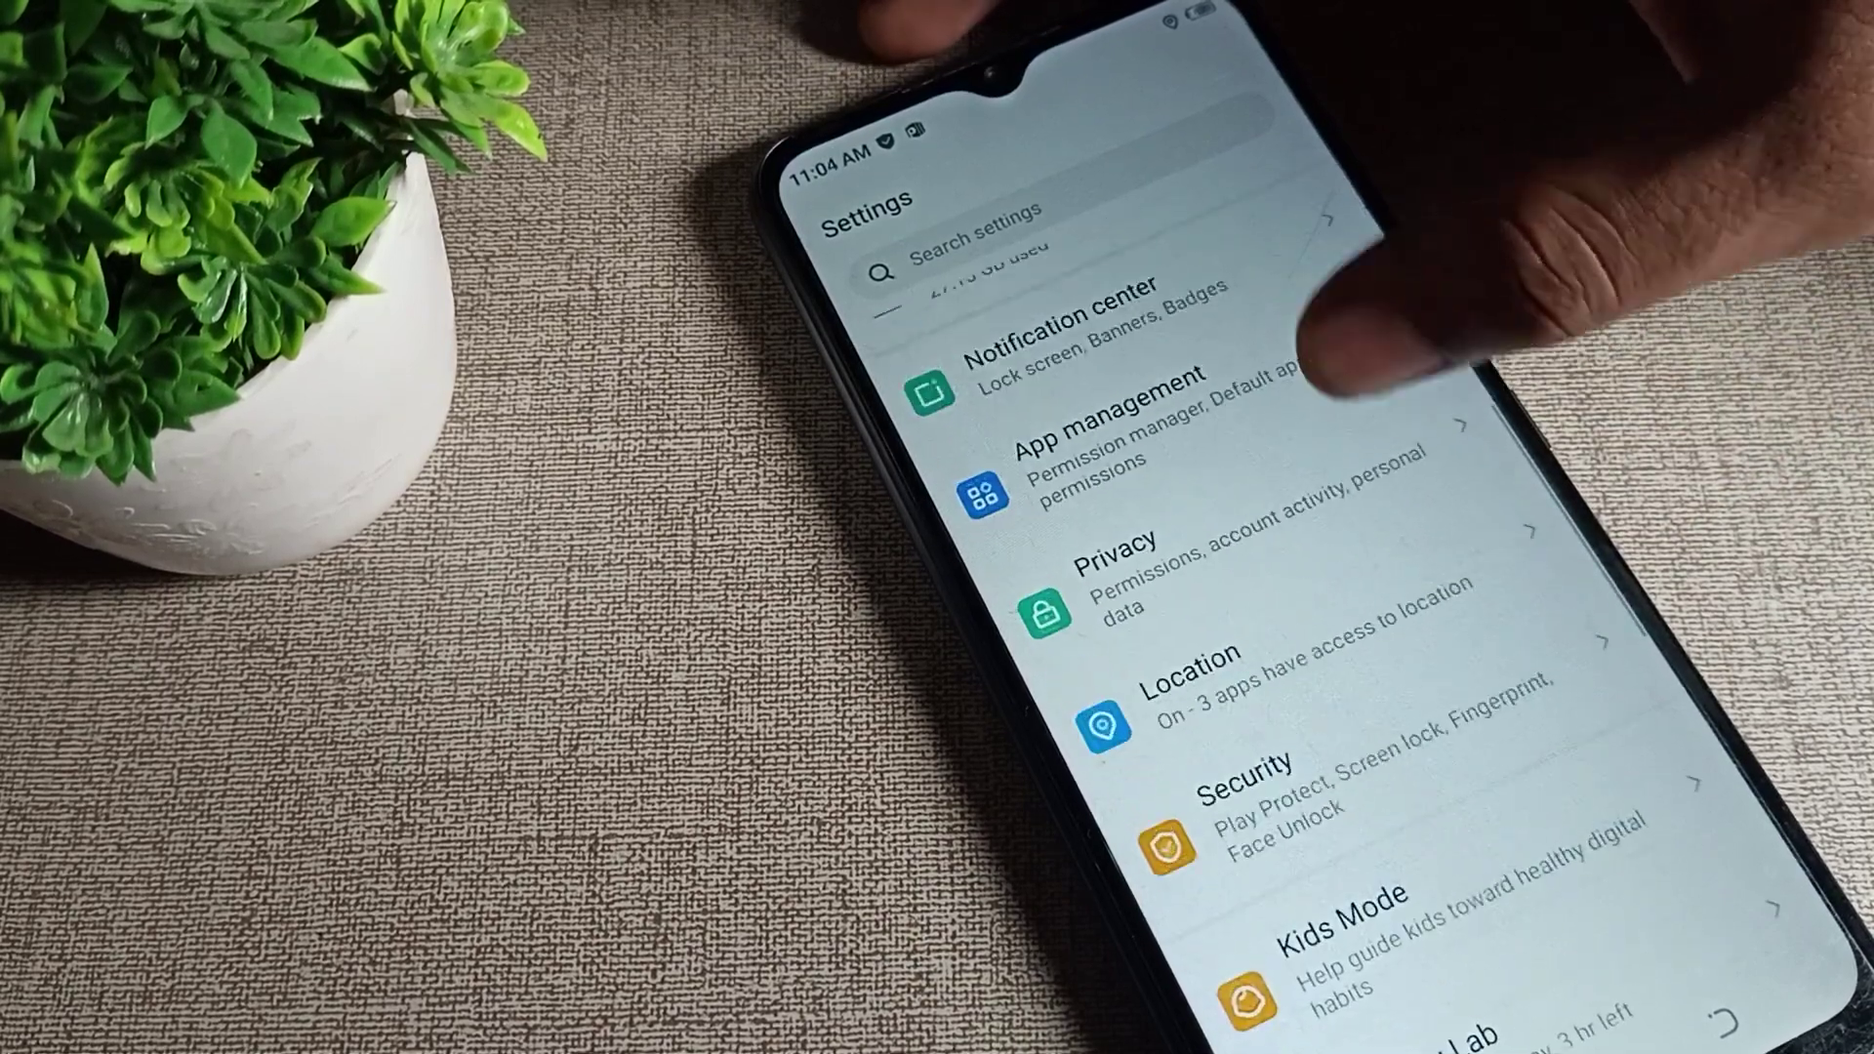
{"action": "scroll", "coordinate": [1347, 367], "scroll_direction": "down", "scroll_amount": 3}
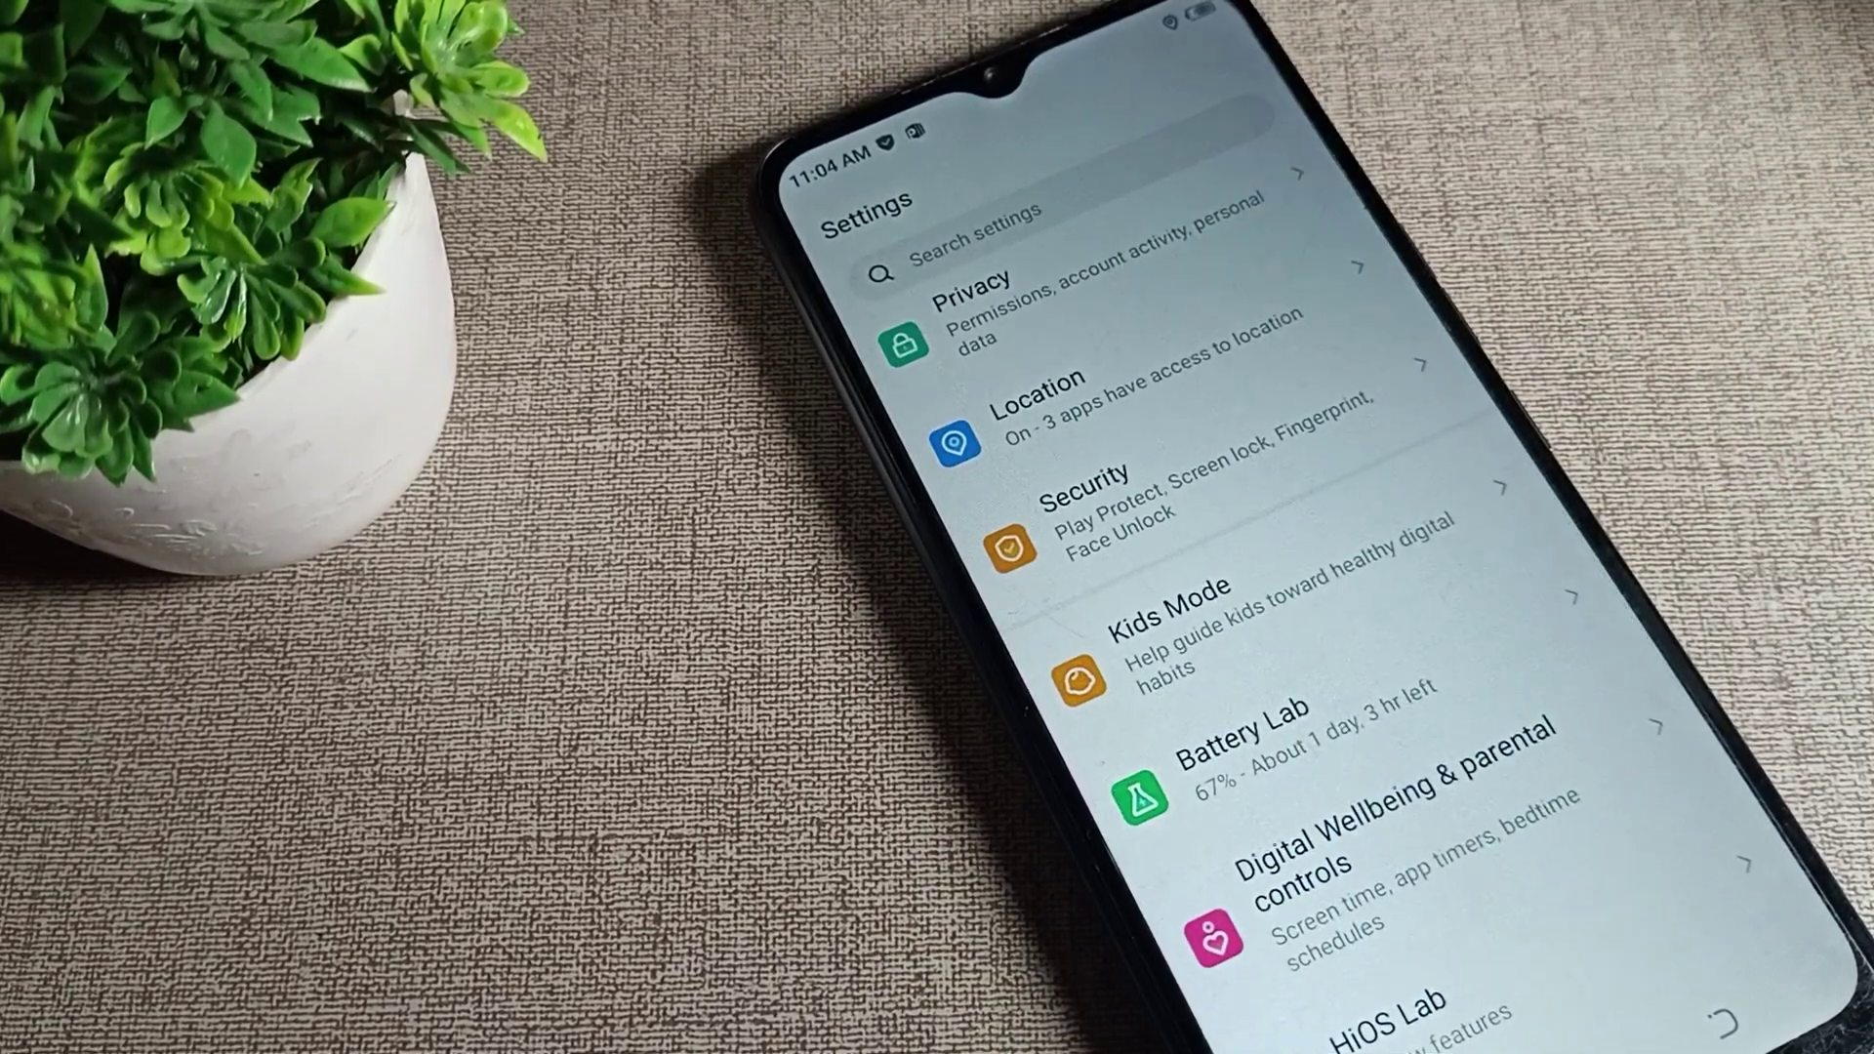
{"action": "left_click", "coordinate": [1201, 469]}
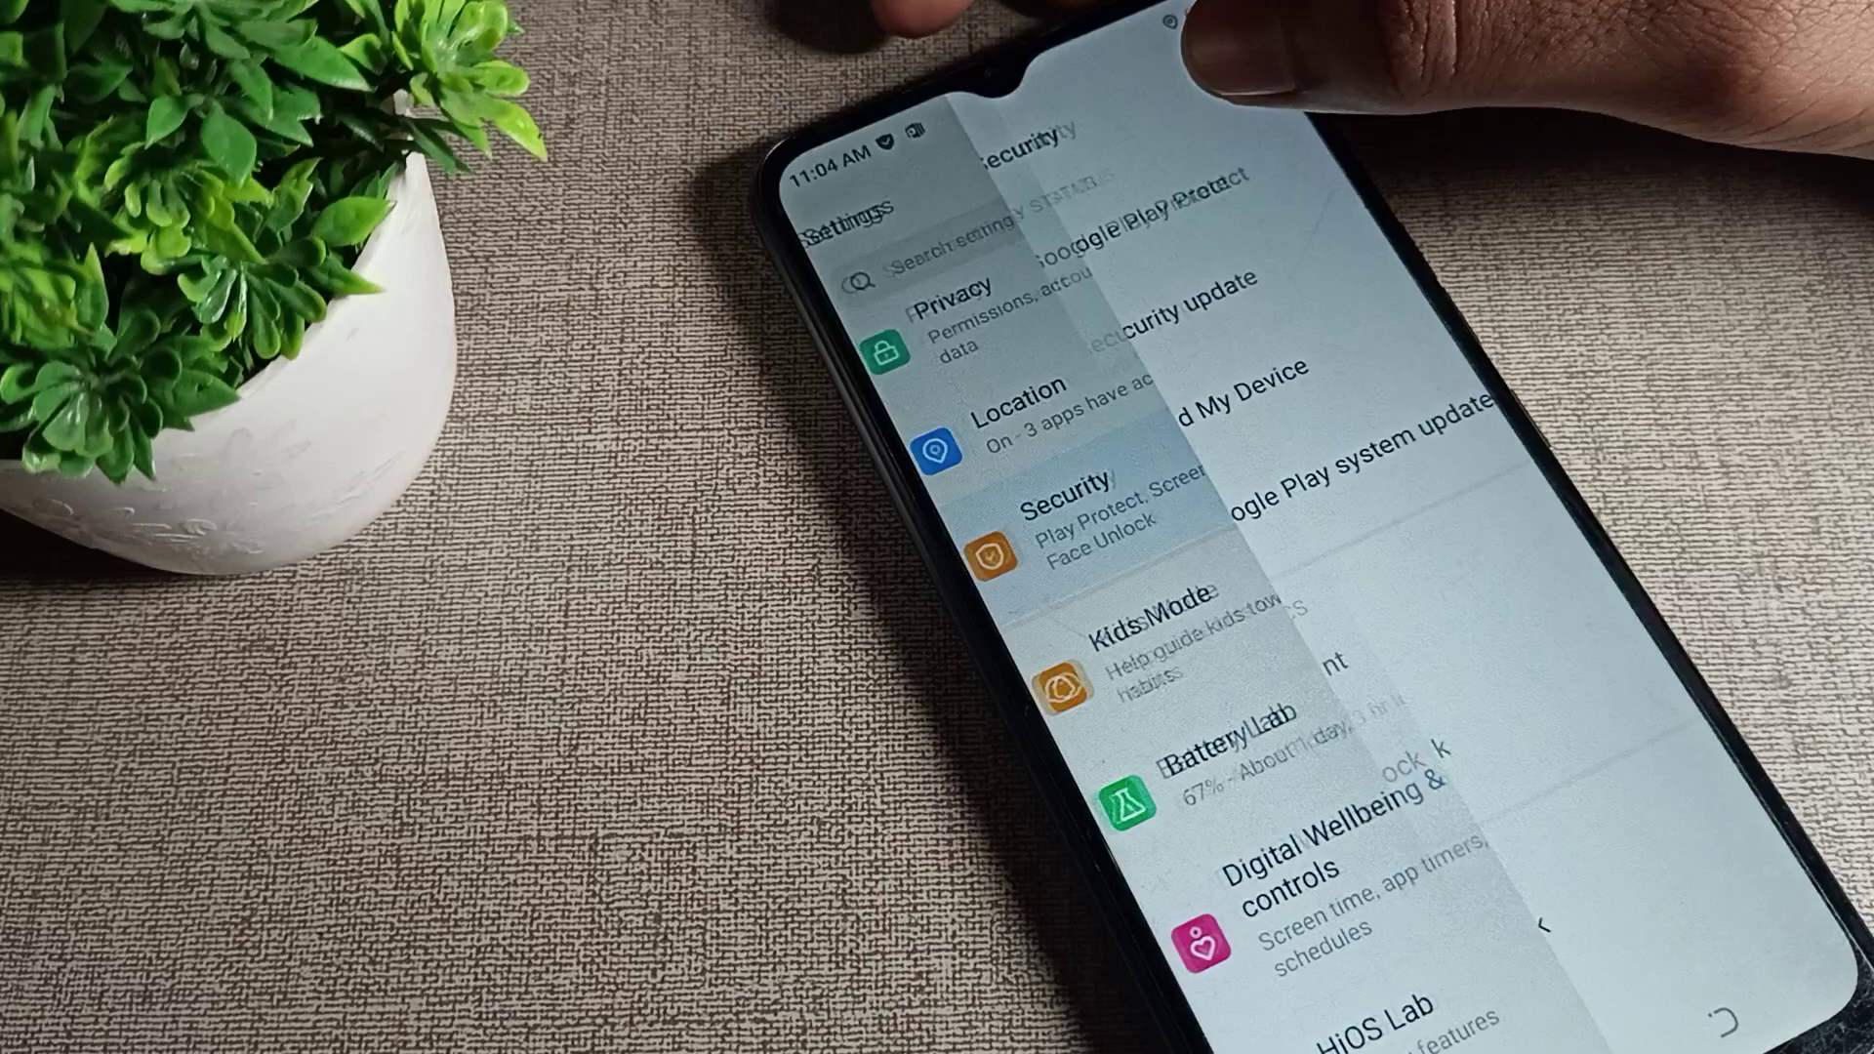
{"action": "scroll", "coordinate": [1216, 211], "scroll_direction": "down", "scroll_amount": 2}
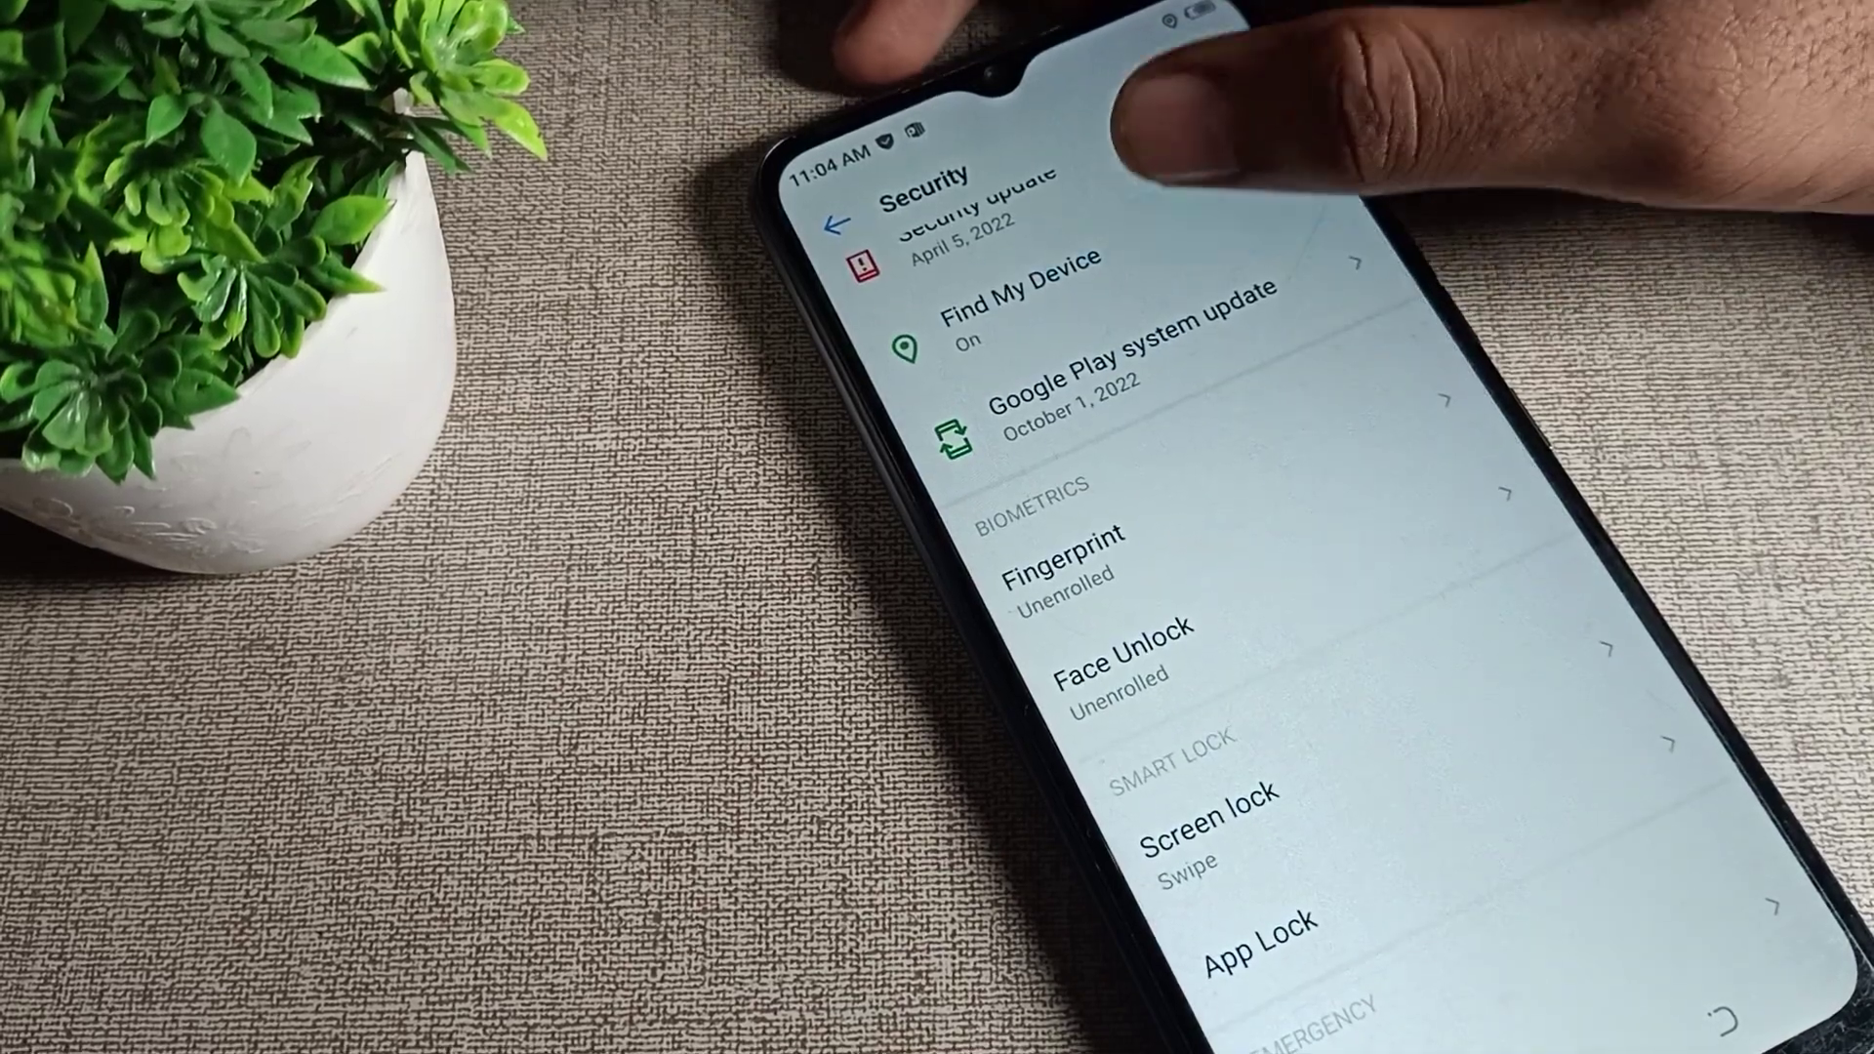
Step: Switch the Find My Device toggle to Off and return to the Security page
{"action": "left_click", "coordinate": [1020, 286]}
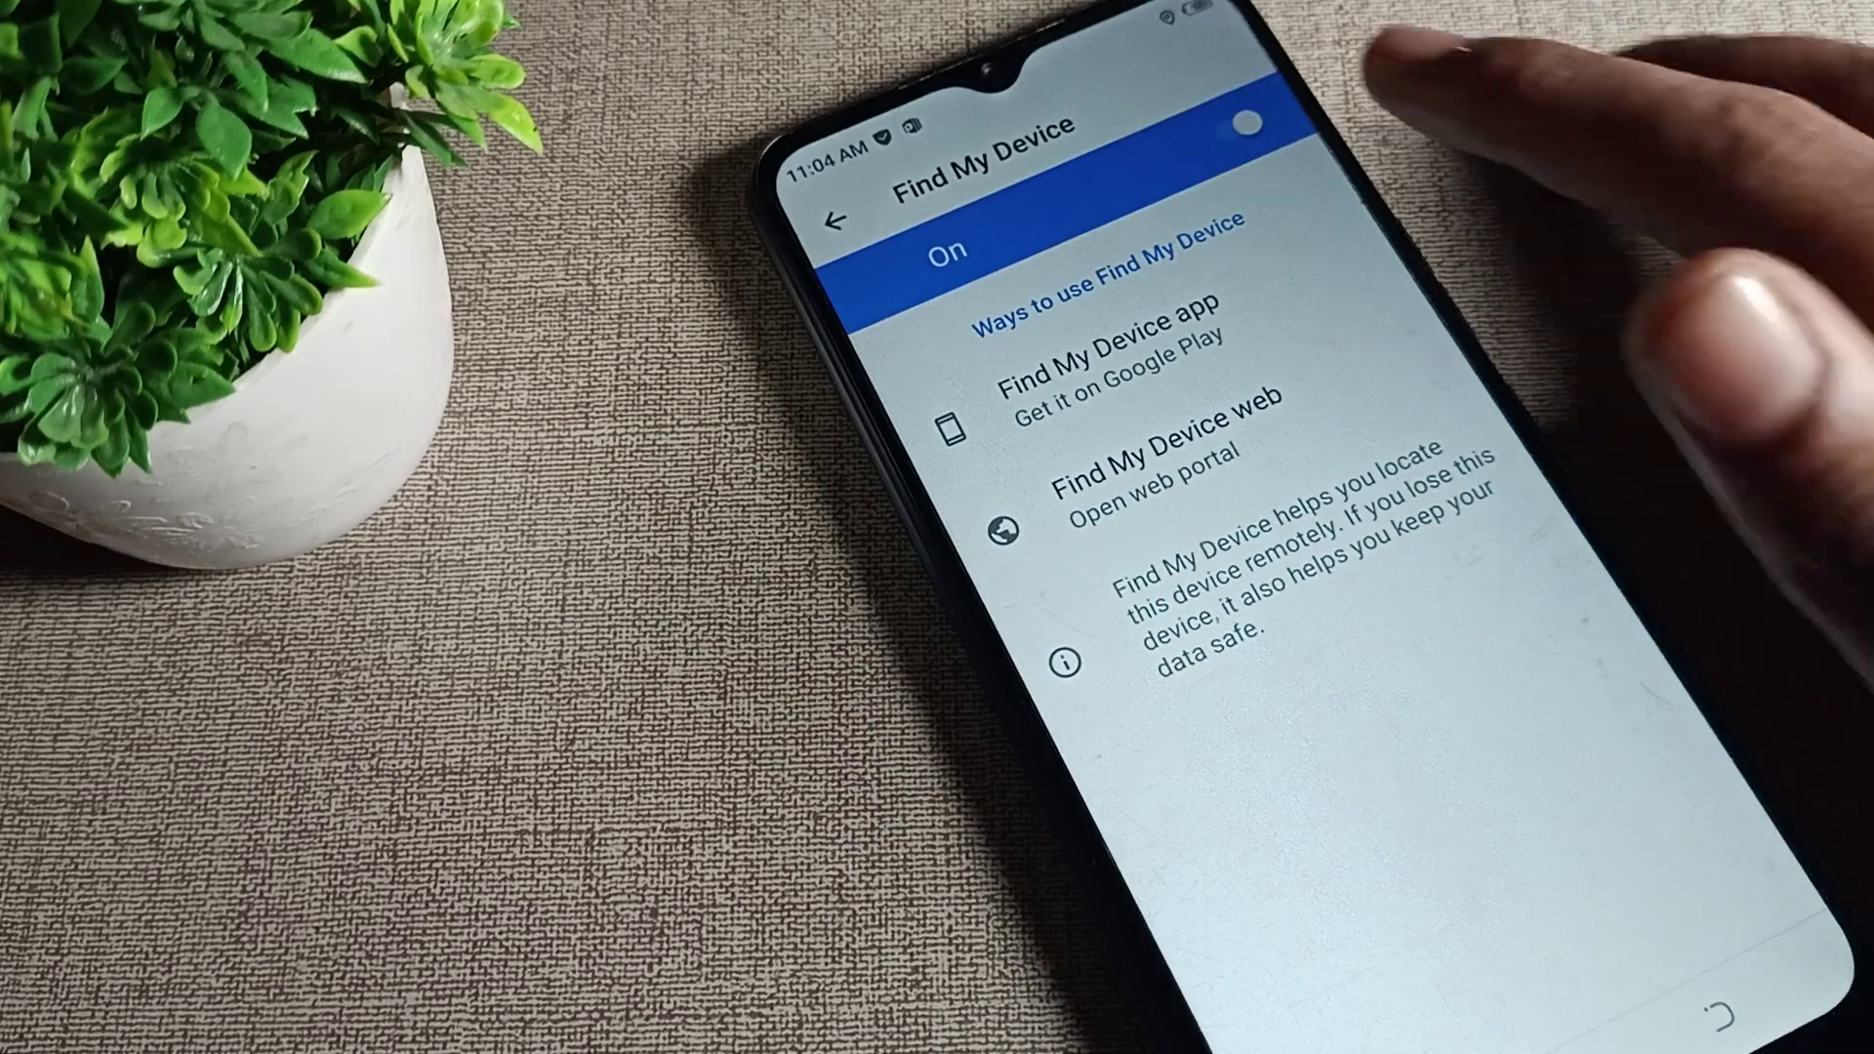
{"action": "left_click", "coordinate": [1244, 125]}
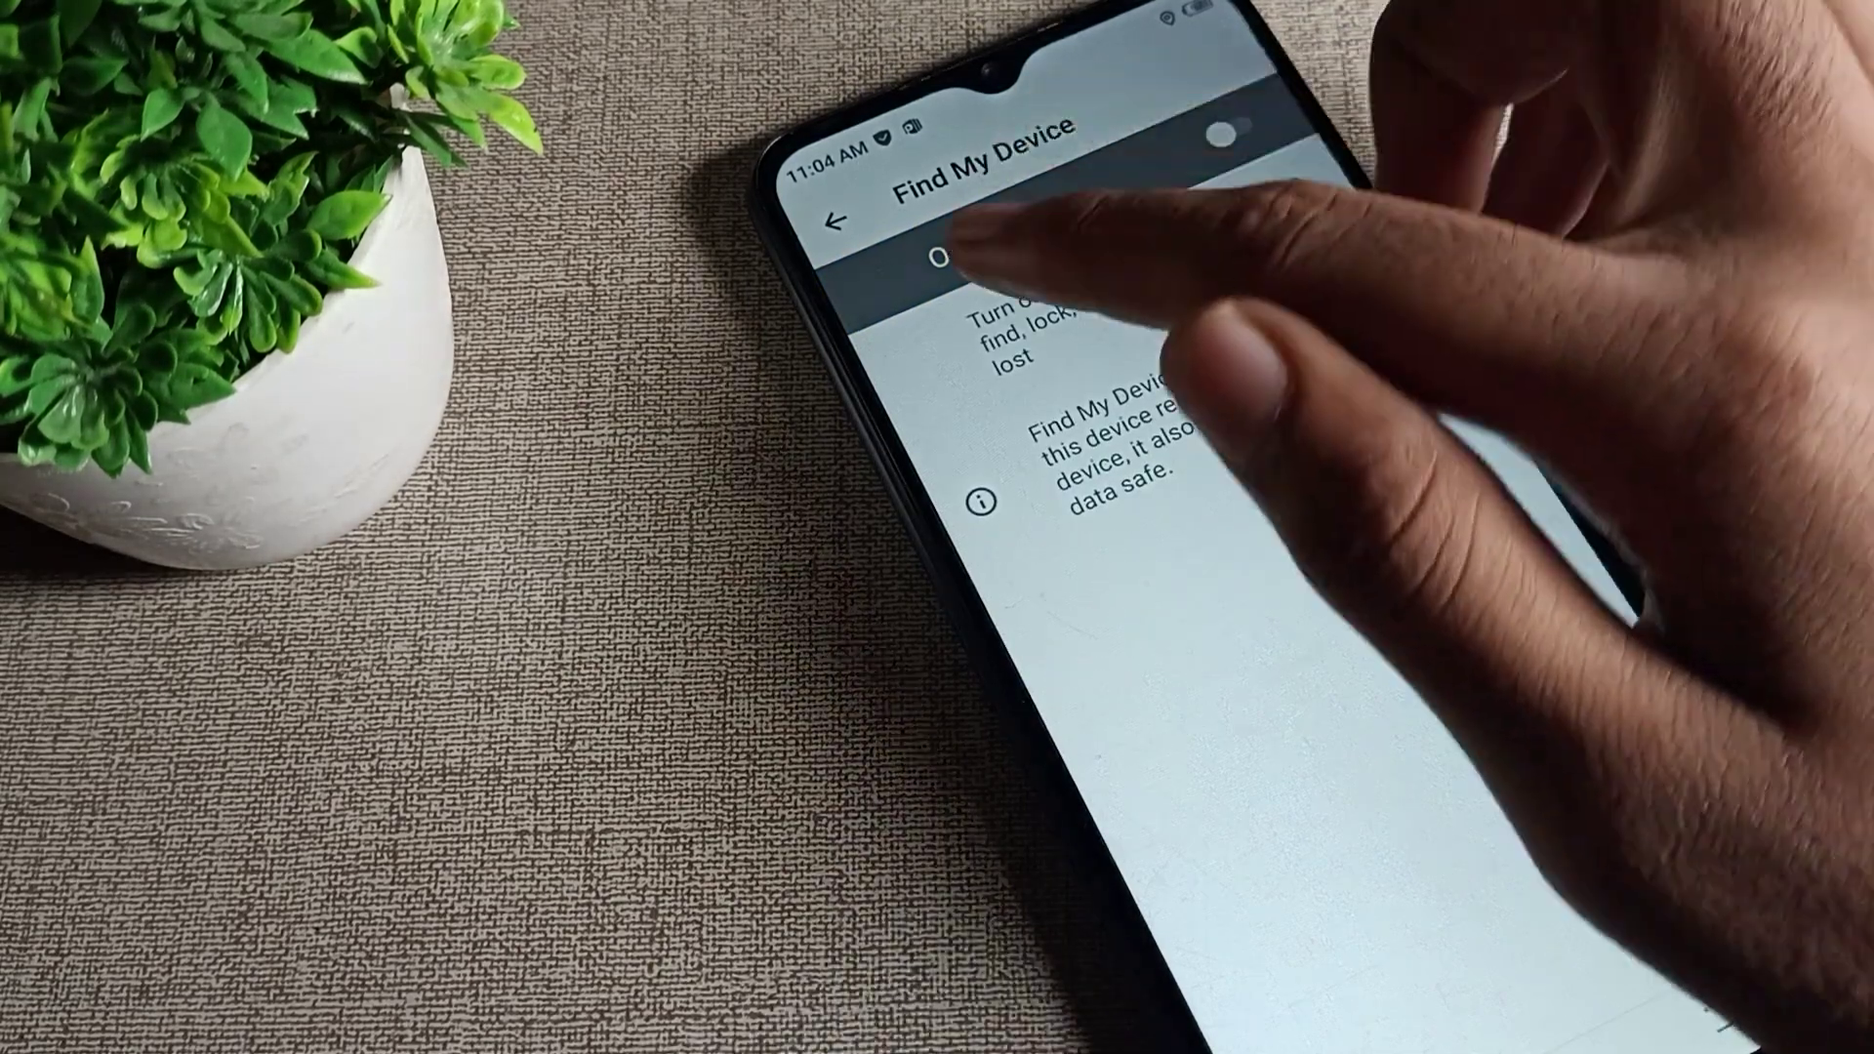
{"action": "key", "text": "Escape"}
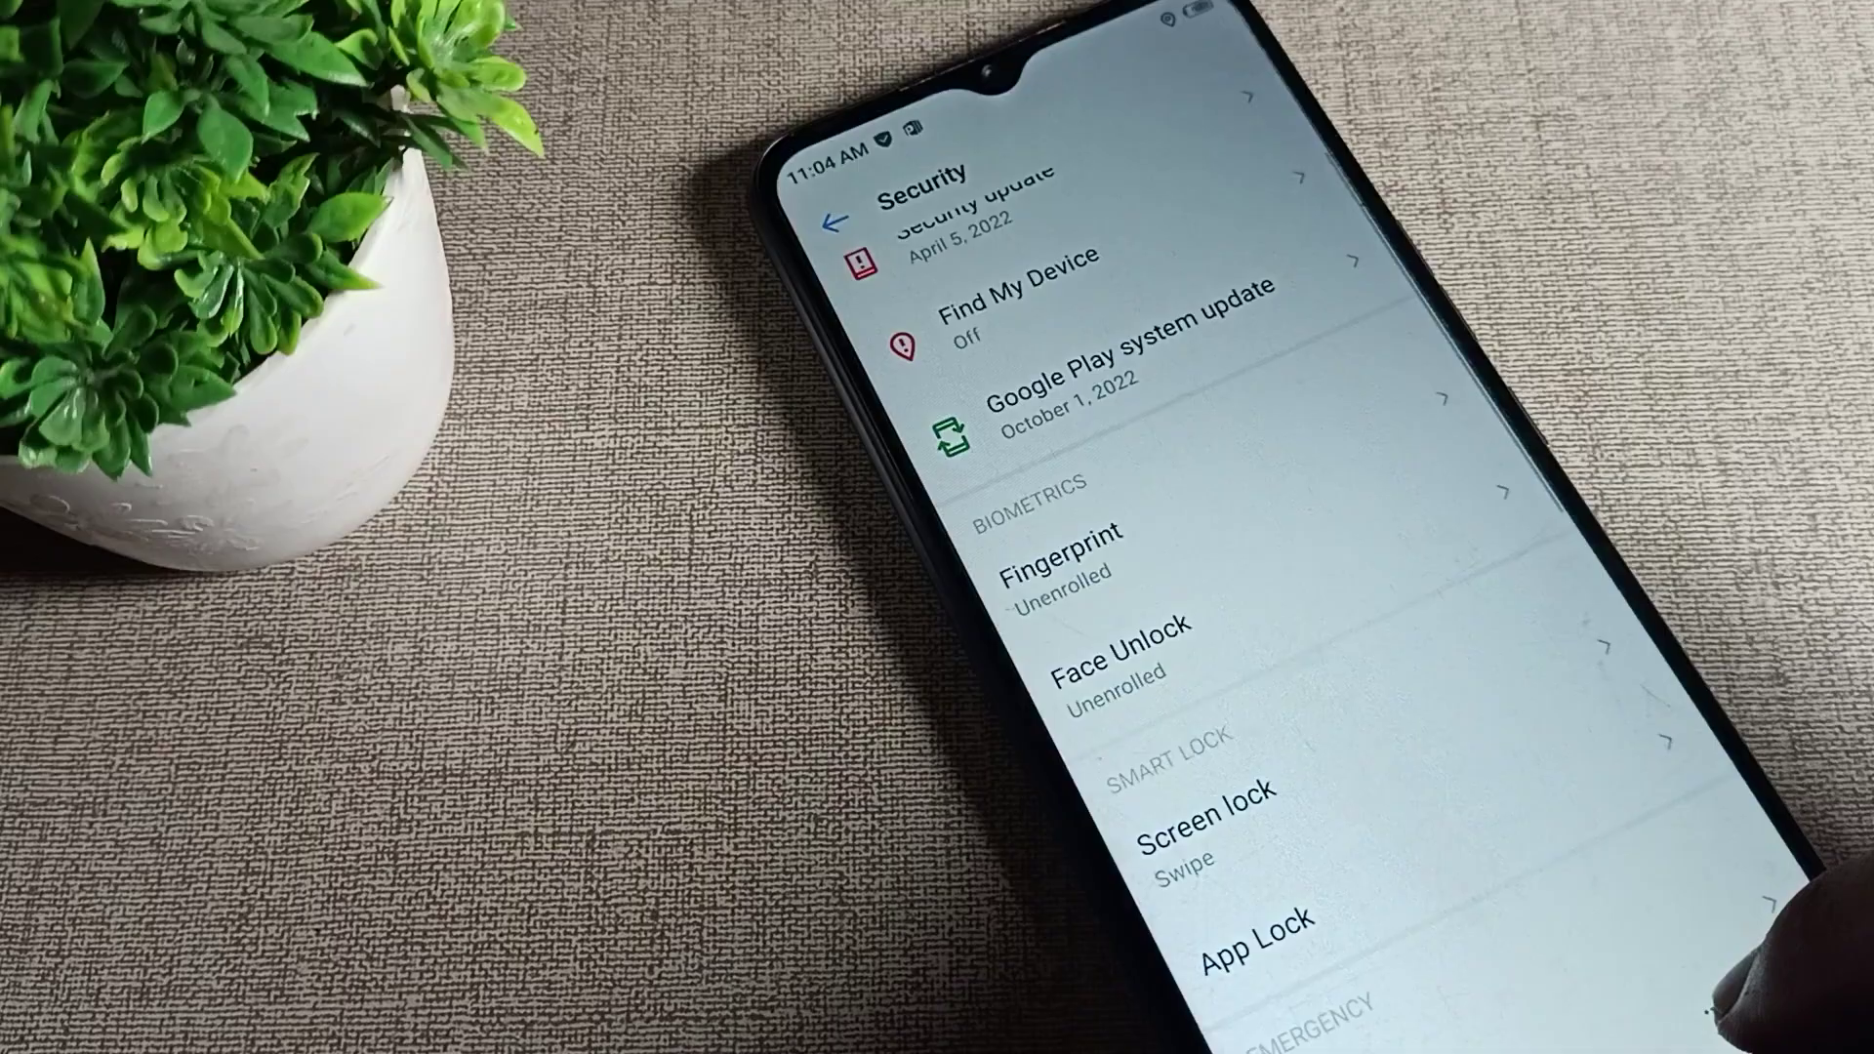
Step: Back out of Settings, swipe its Recents card away, and open the app drawer
{"action": "key", "text": "Escape"}
{"action": "key", "text": "super"}
{"action": "left_click_drag", "start_coordinate": [1255, 503], "coordinate": [1113, 88]}
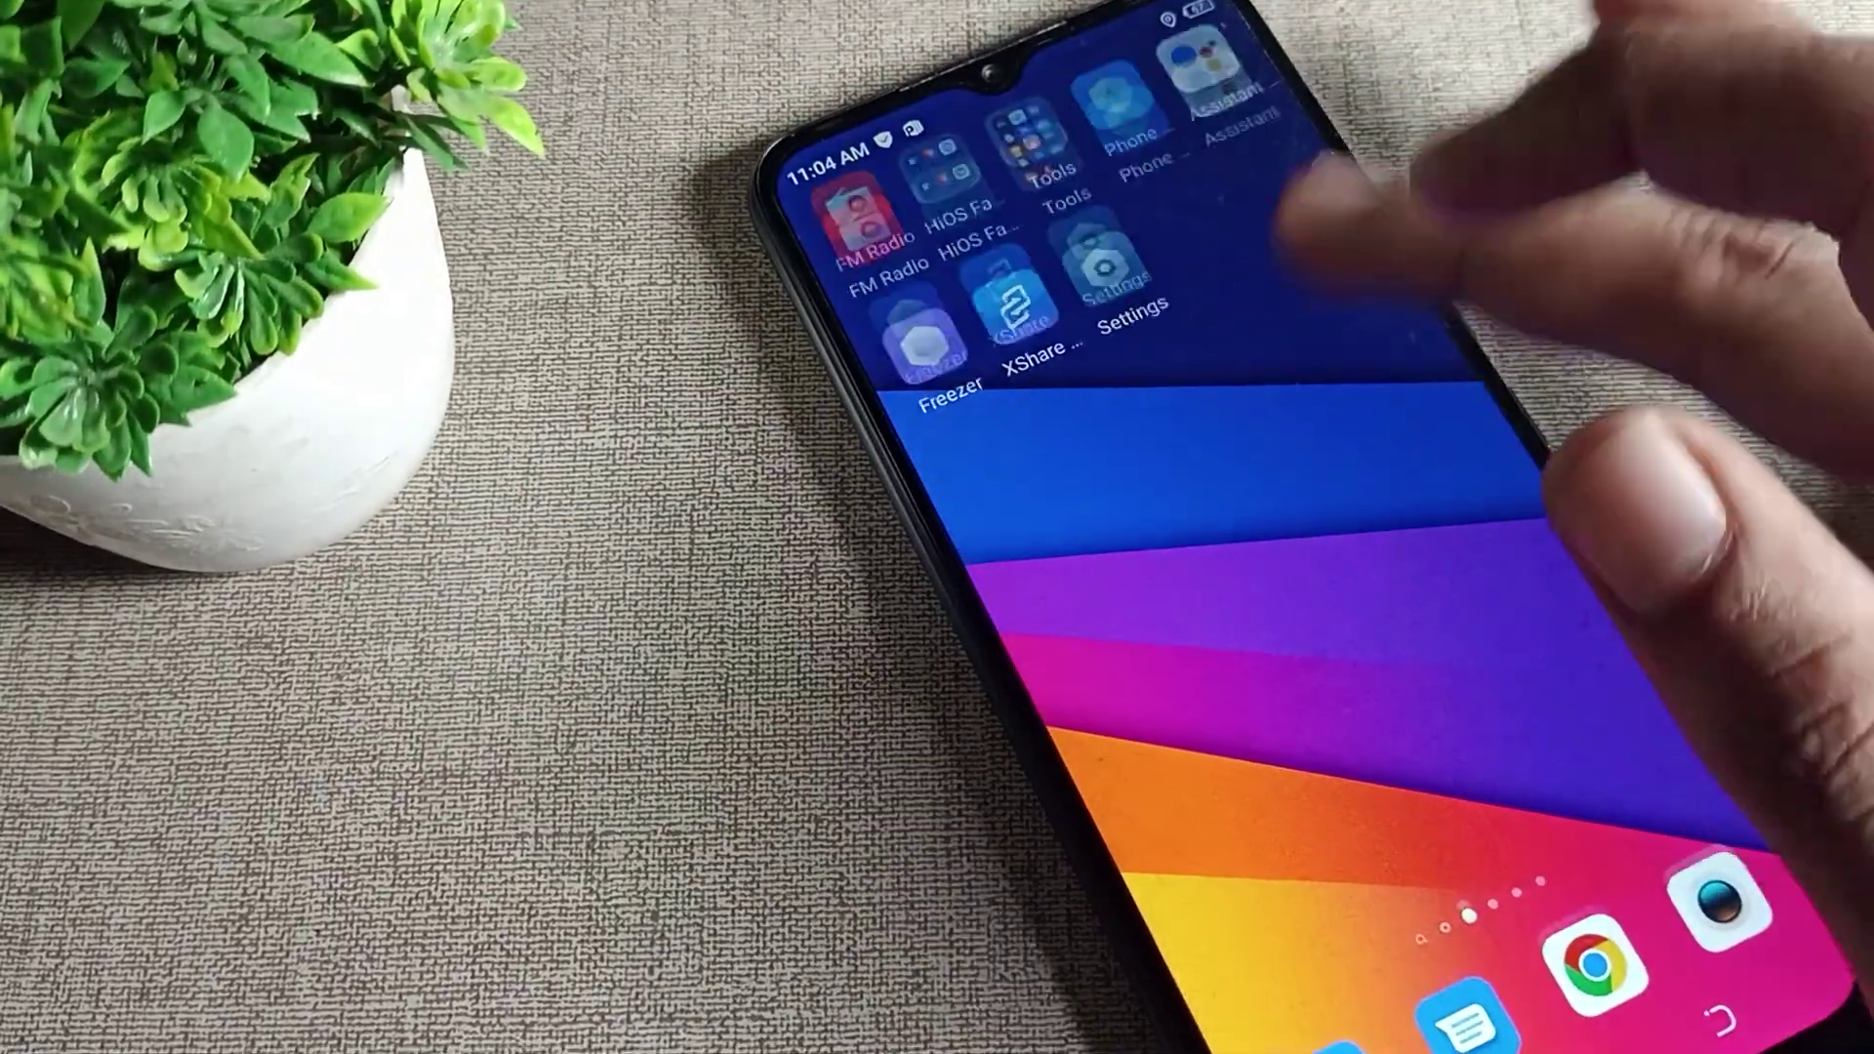
{"action": "left_click_drag", "start_coordinate": [1318, 616], "coordinate": [1362, 235]}
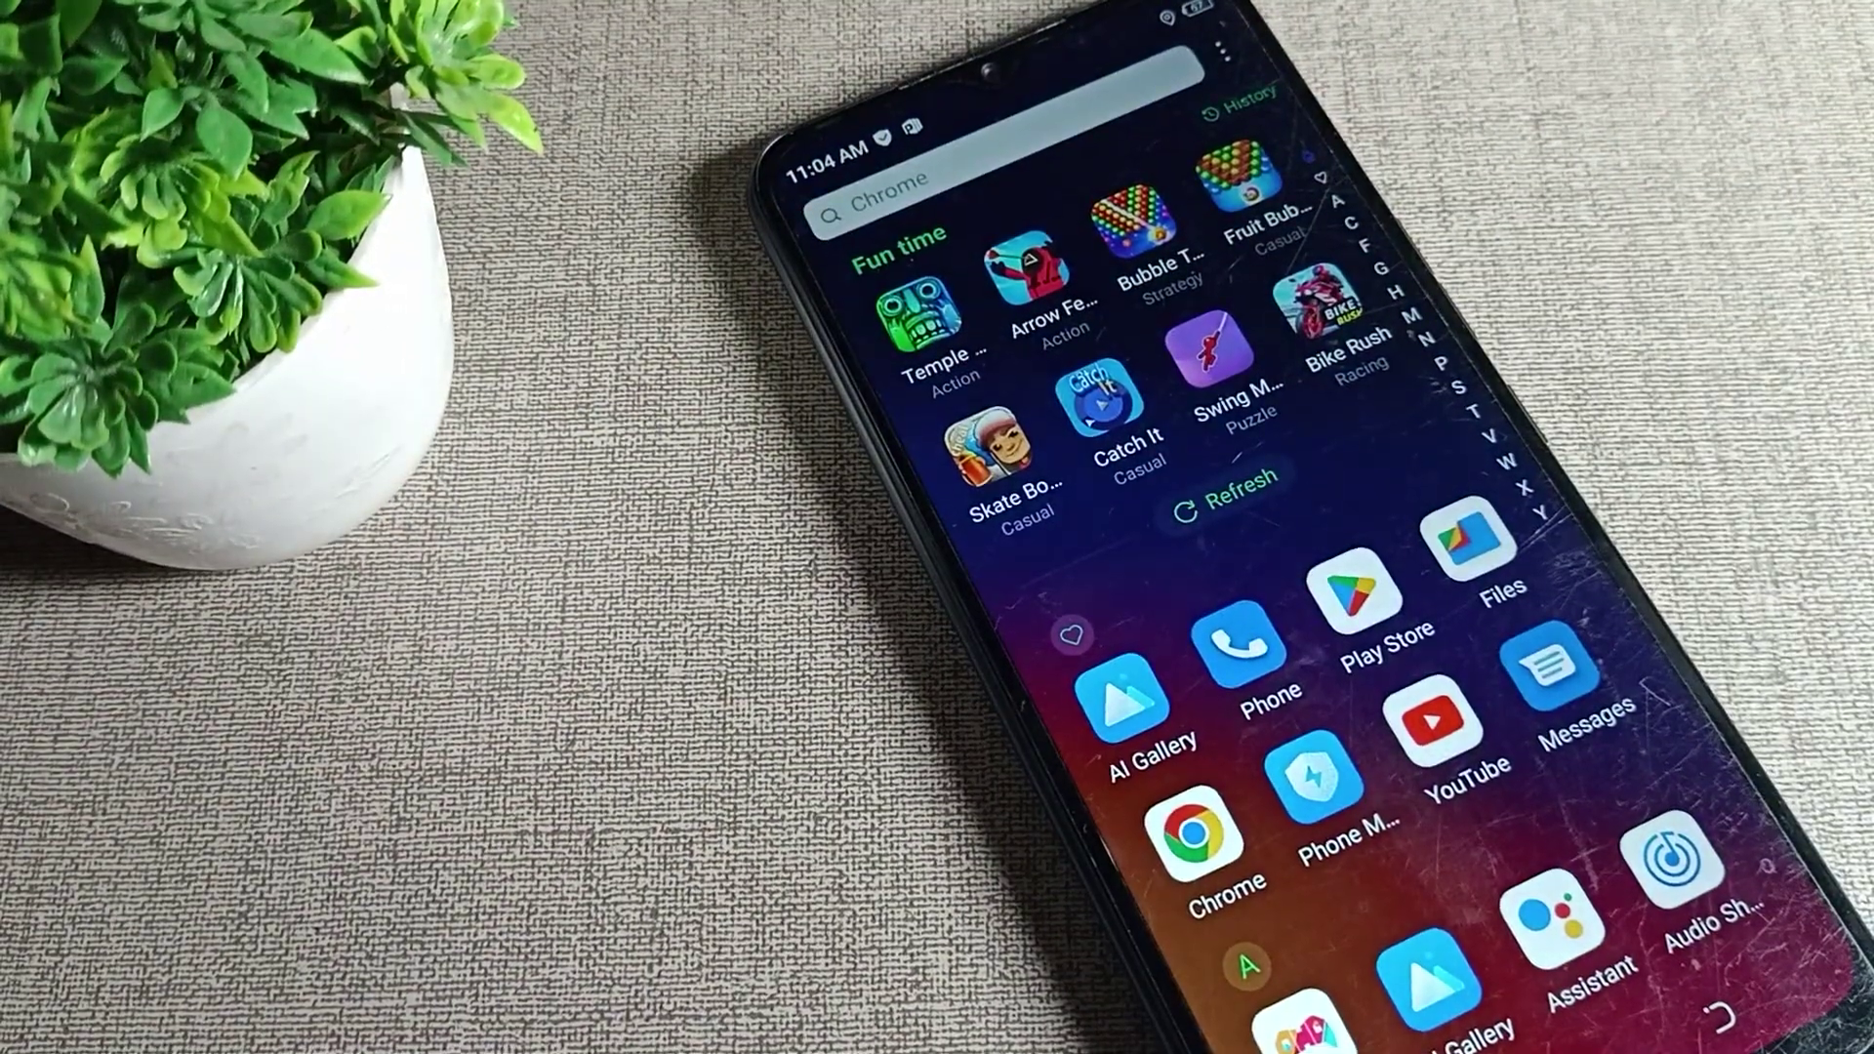